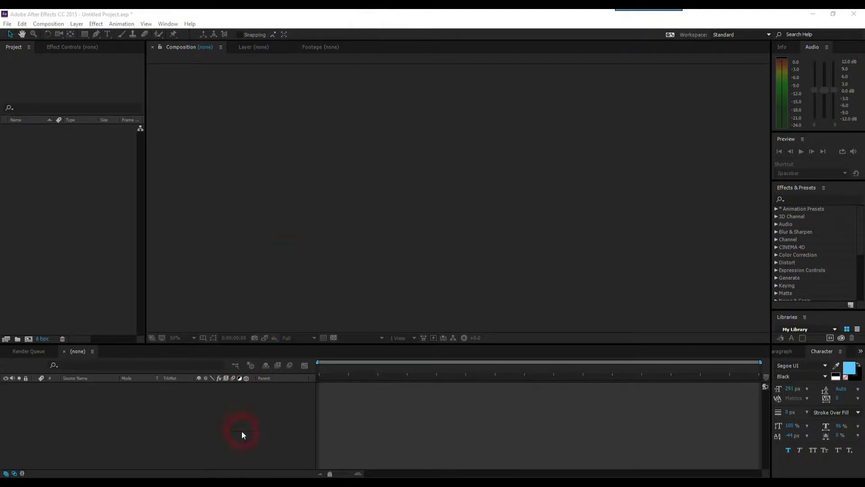
# Step: Import Produce_225.wmv from File Explorer and build a Produce_225 composition from it
pyautogui.click(270, 475)
pyautogui.moveTo(532, 360); pyautogui.dragTo(49, 193)
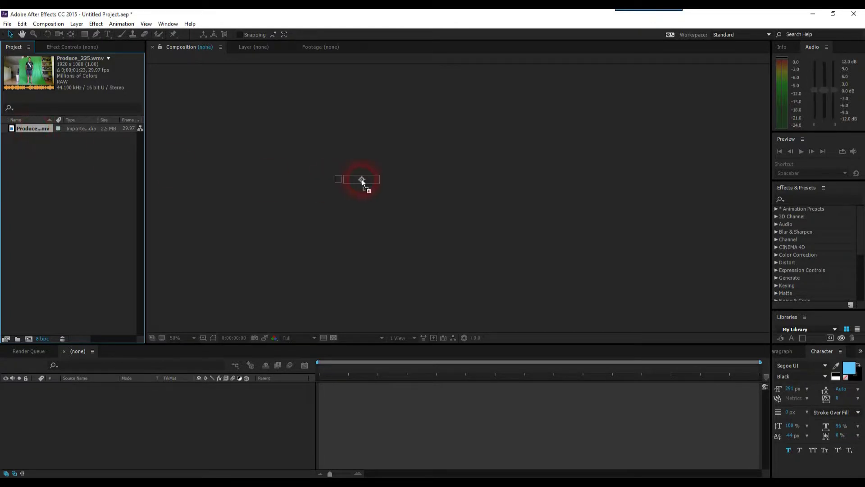
pyautogui.moveTo(361, 179); pyautogui.dragTo(359, 177)
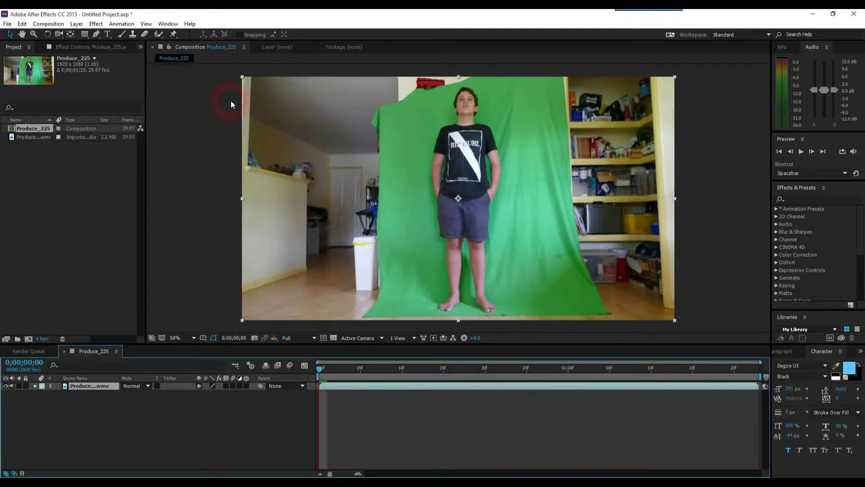
# Step: Draw a closed eight-point Pen mask around the boy and the green screen
pyautogui.click(96, 35)
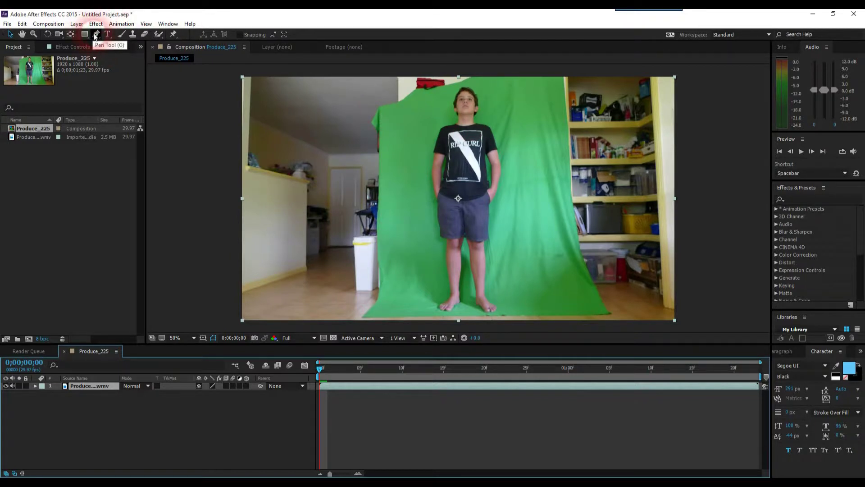
pyautogui.click(395, 306)
pyautogui.click(404, 136)
pyautogui.click(439, 94)
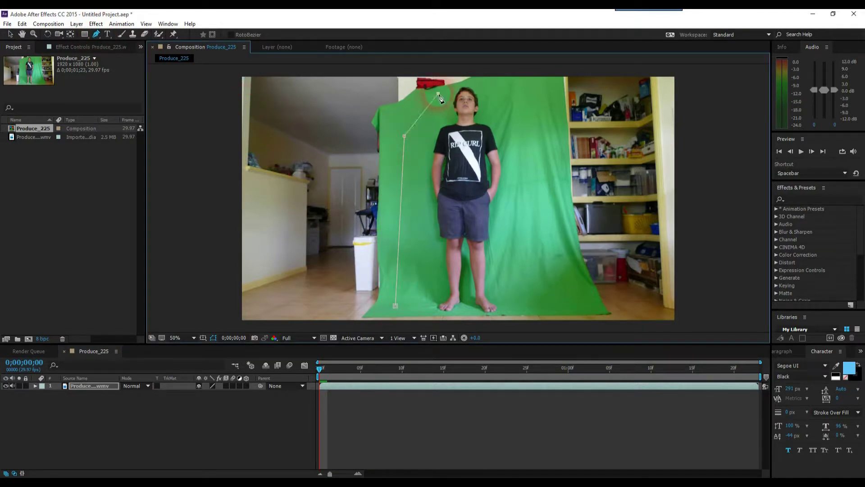
pyautogui.click(478, 82)
pyautogui.click(533, 146)
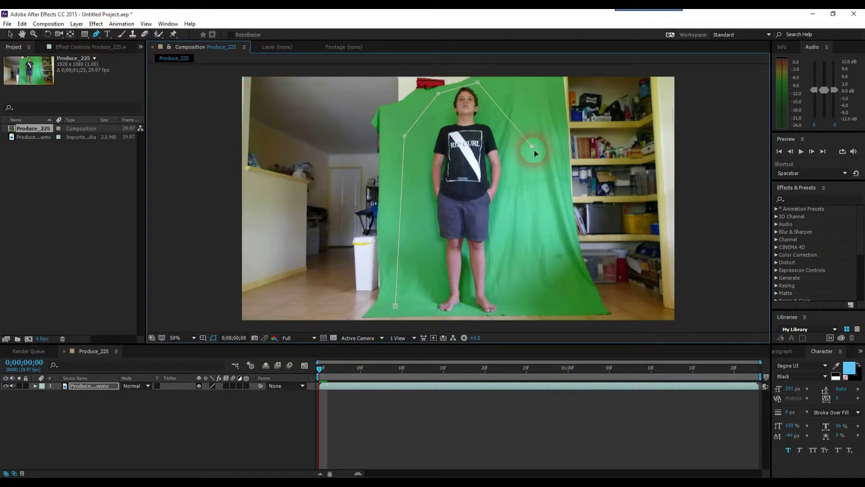
pyautogui.click(563, 308)
pyautogui.click(538, 310)
pyautogui.click(414, 313)
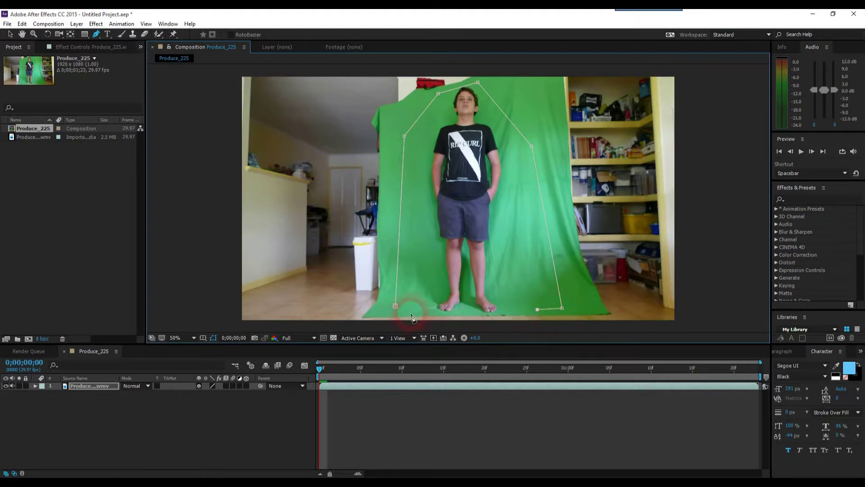
pyautogui.click(396, 306)
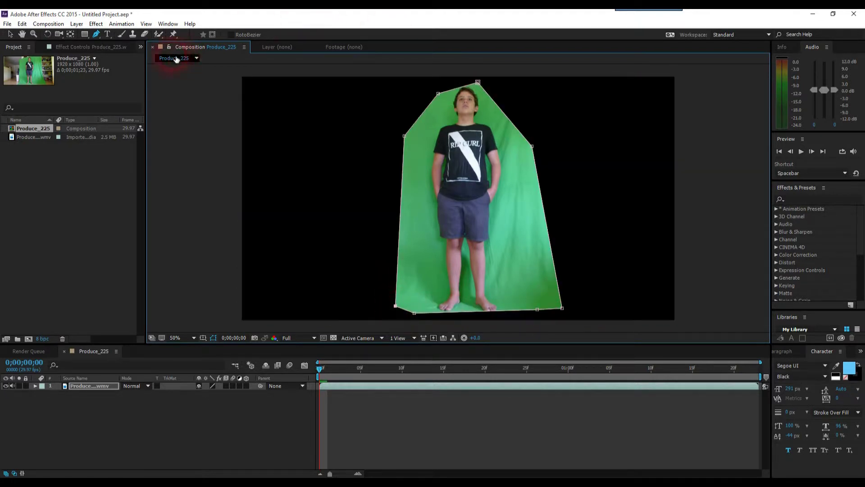
pyautogui.click(10, 34)
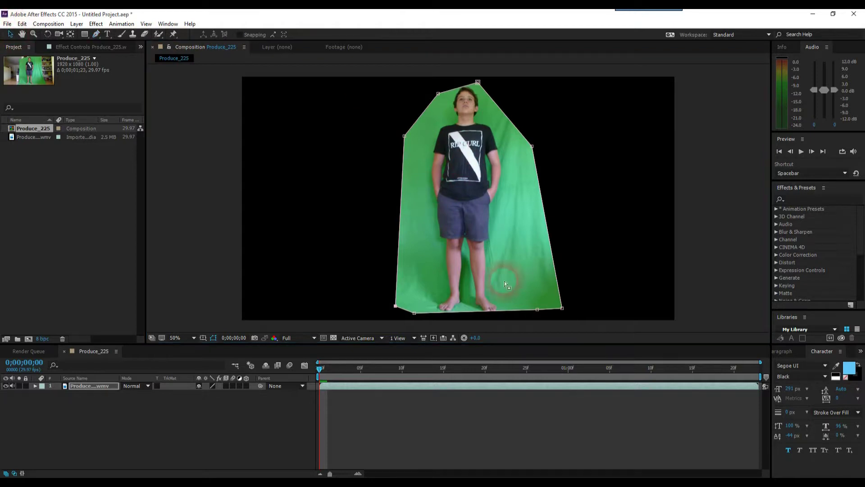
# Step: Apply Keylight (1.2) and sample the green screen as its Screen Colour
pyautogui.click(97, 24)
pyautogui.click(146, 157)
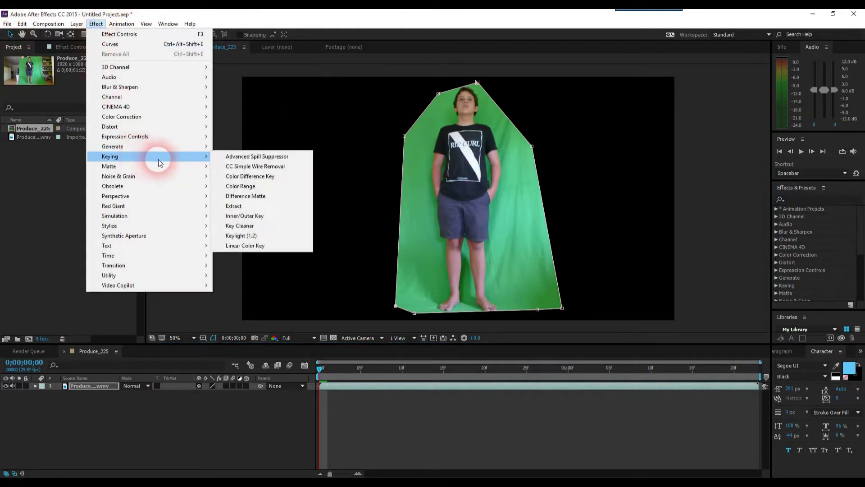
pyautogui.click(279, 235)
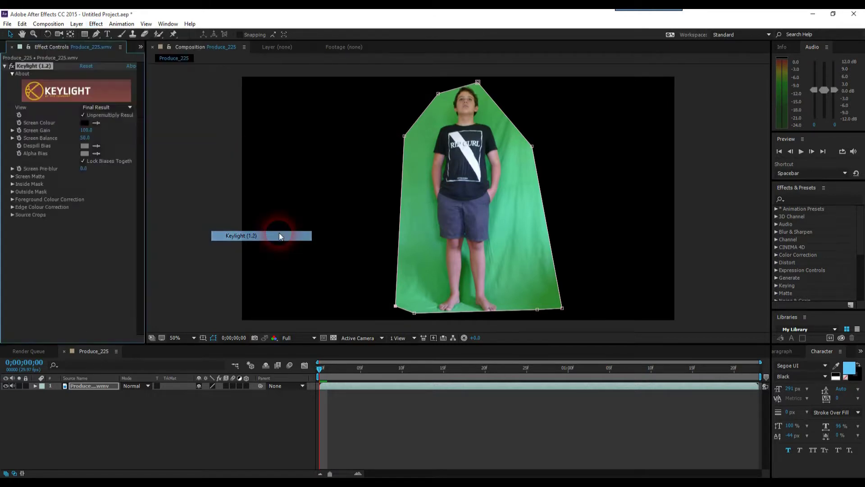
pyautogui.click(97, 122)
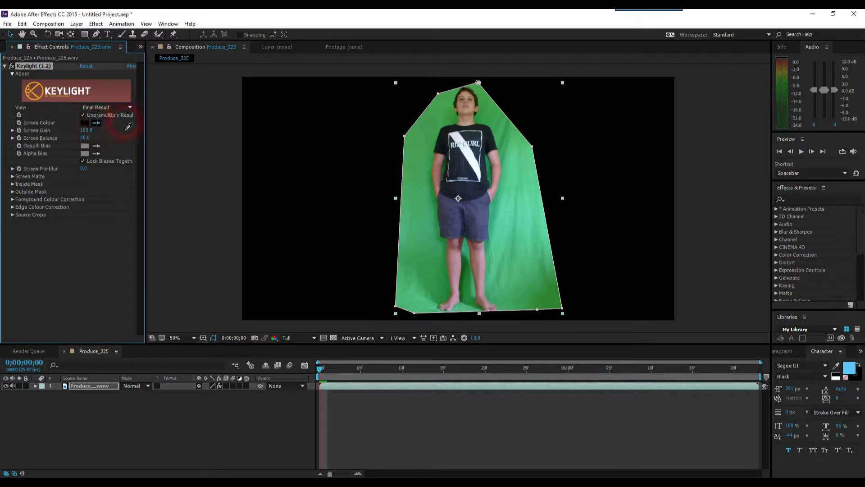
pyautogui.click(424, 133)
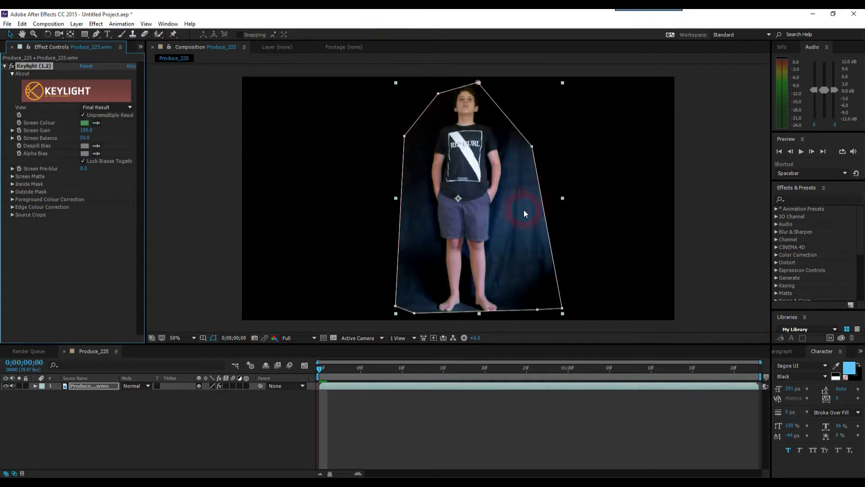
# Step: Set Keylight's Screen Matte Clip Black to 43 and Clip White to 72
pyautogui.click(13, 177)
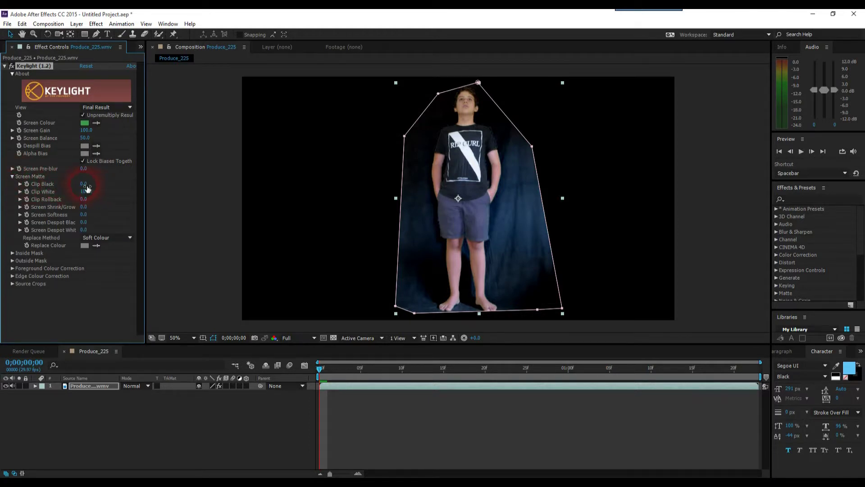
pyautogui.moveTo(87, 186); pyautogui.dragTo(107, 188)
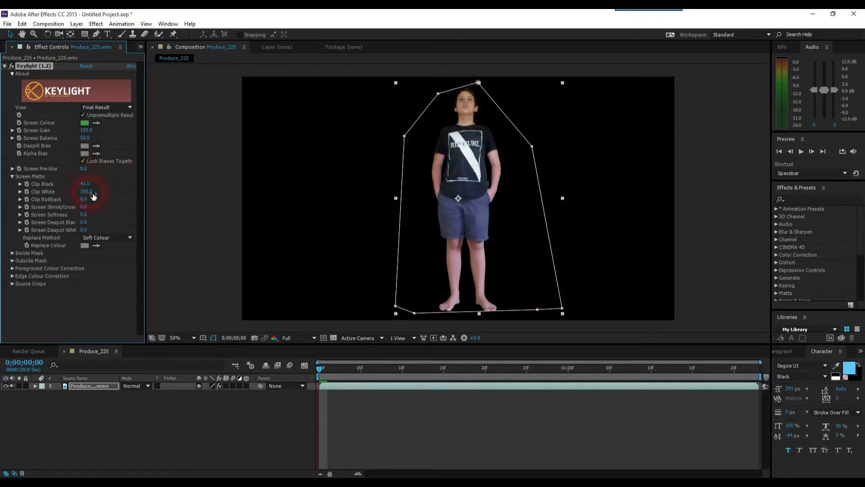
pyautogui.moveTo(90, 192); pyautogui.dragTo(79, 197)
# Step: Deselect and reselect the footage layer to preview the clean key
pyautogui.click(204, 153)
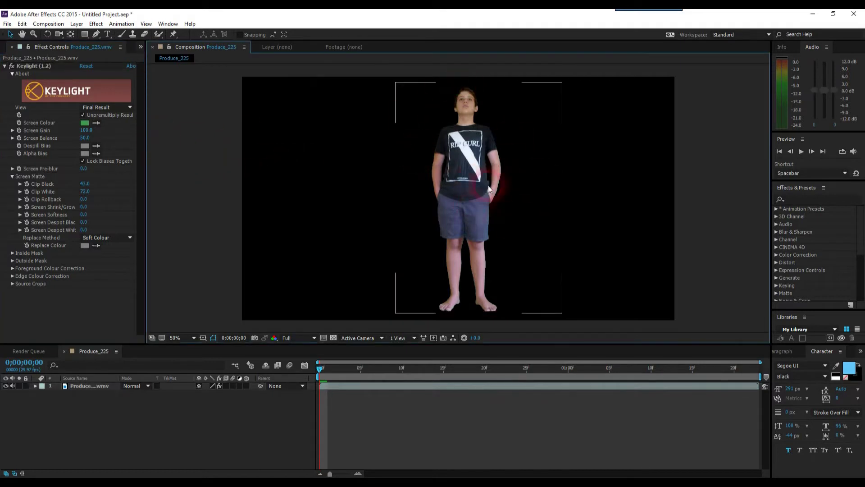
pyautogui.click(618, 80)
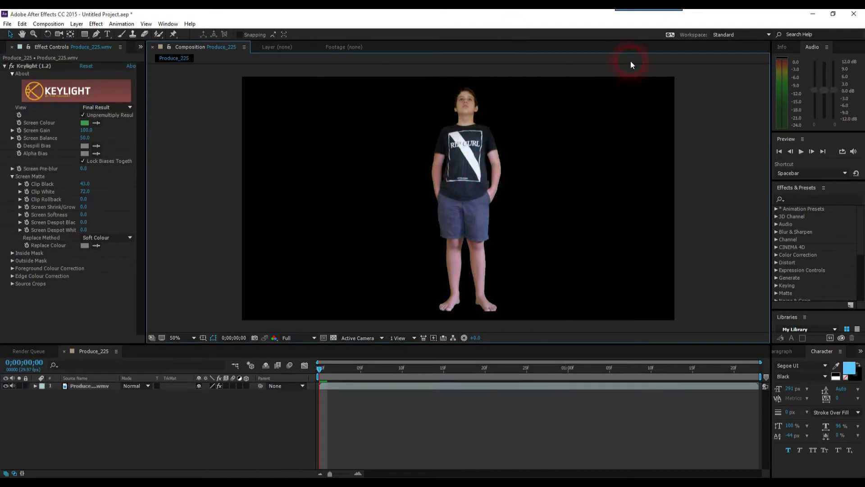
pyautogui.click(503, 111)
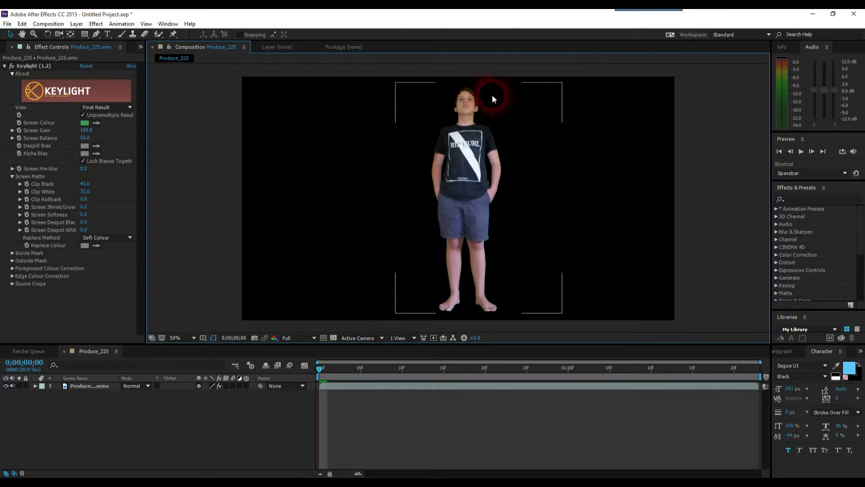
pyautogui.click(505, 298)
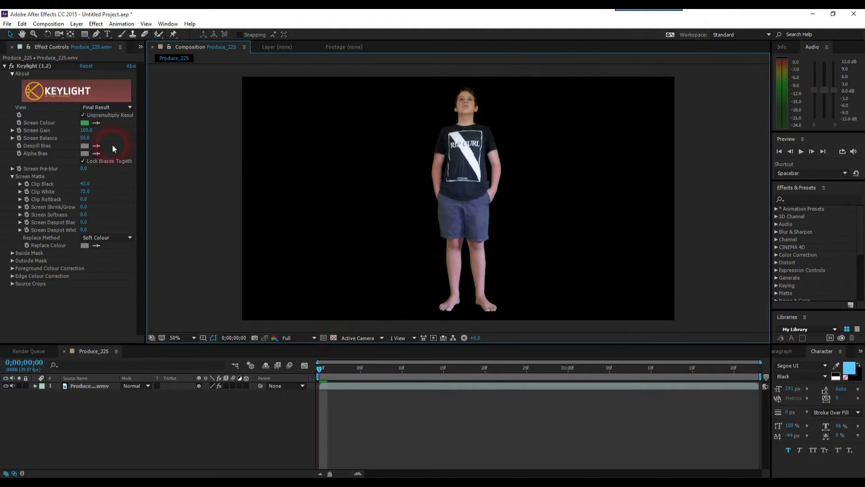
# Step: Duplicate the keyed Produce_225 layer with Ctrl+D and select the lower copy
pyautogui.click(92, 386)
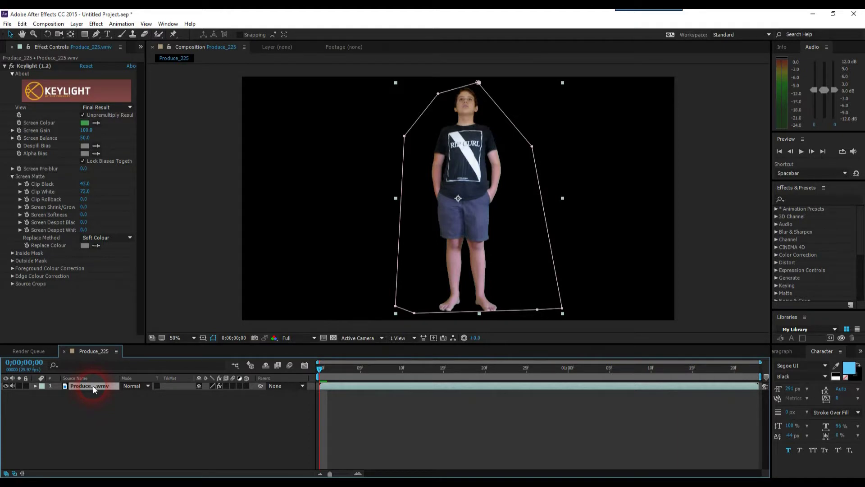
pyautogui.hotkey('ctrl', 'd')
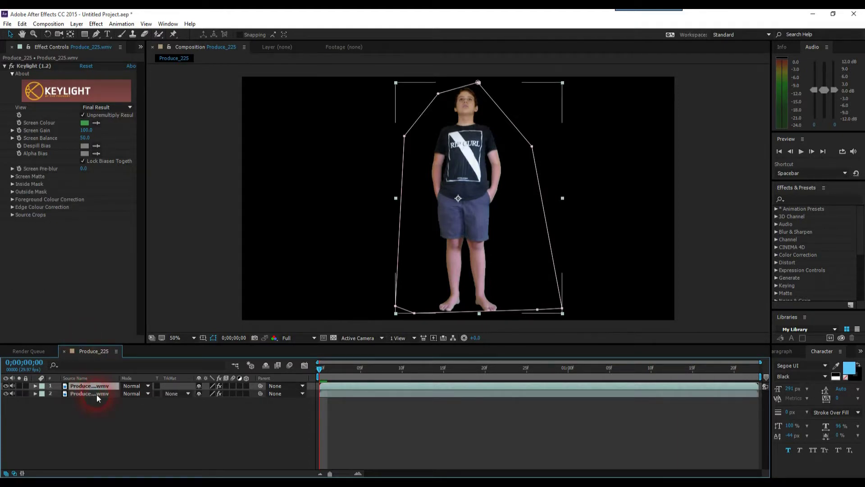
pyautogui.click(97, 394)
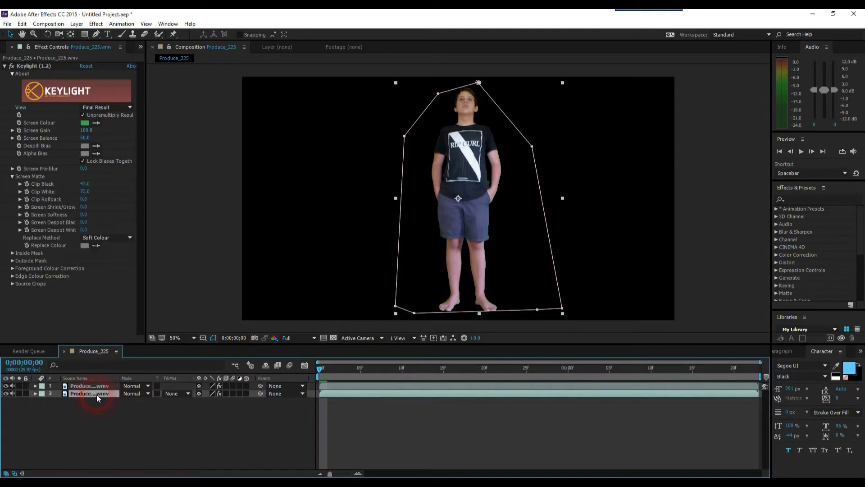
pyautogui.click(97, 23)
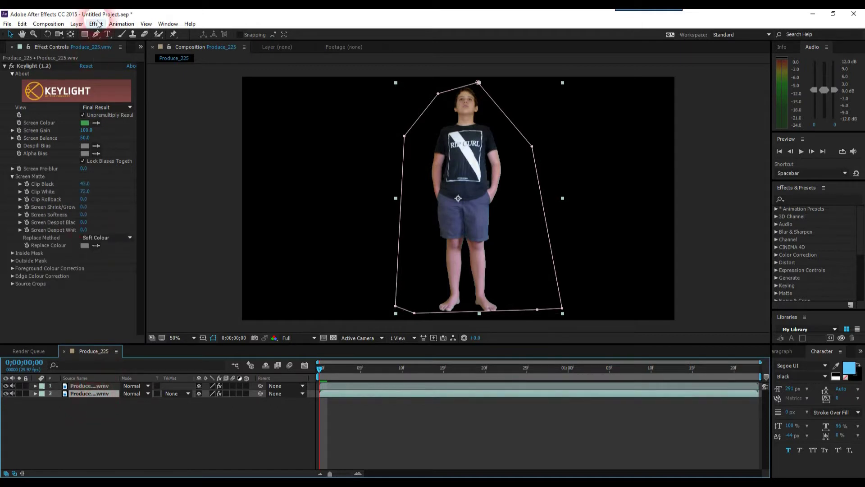
# Step: Add a Curves effect to the lower copy and lift its RGB curve, checking edges at 100%
pyautogui.click(122, 118)
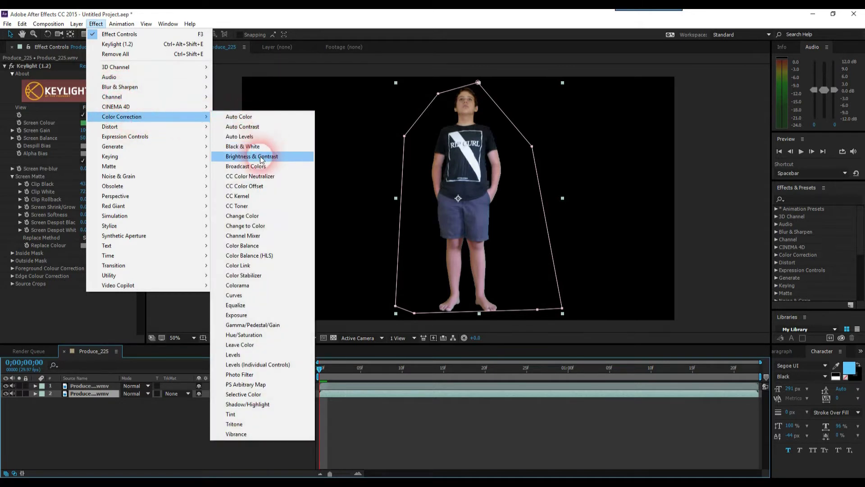
pyautogui.click(245, 295)
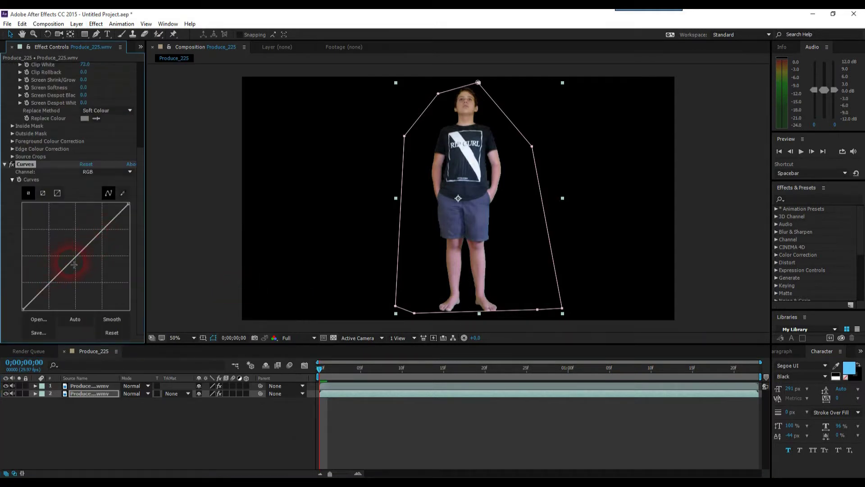
pyautogui.moveTo(73, 258); pyautogui.dragTo(24, 207)
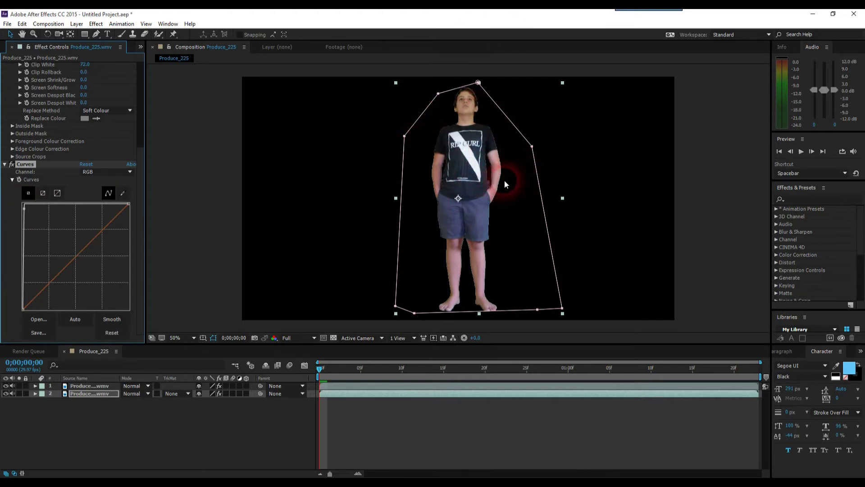
pyautogui.press('.')
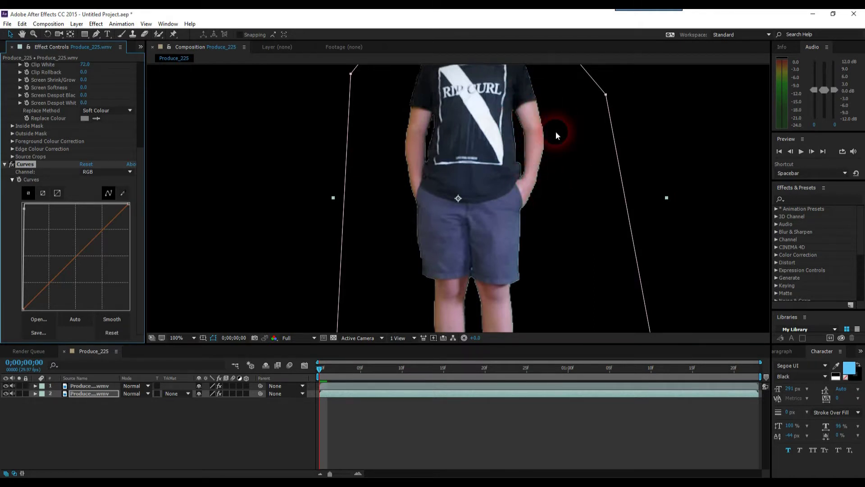
pyautogui.press(',')
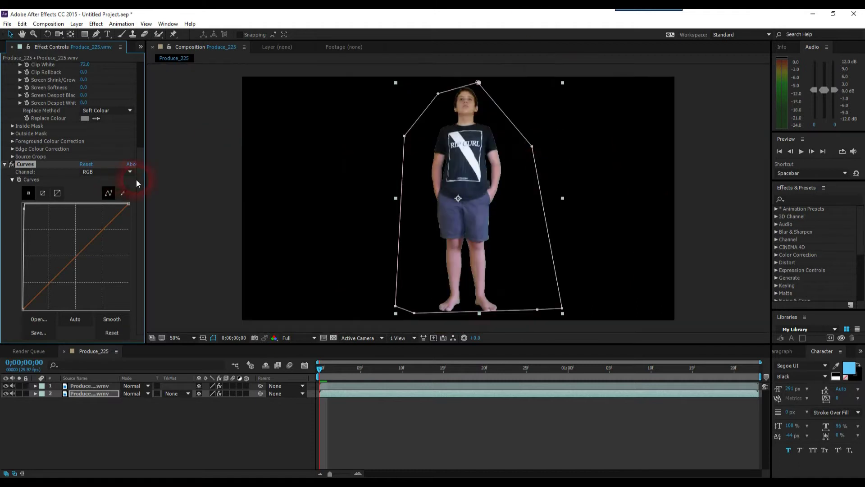
# Step: Set the lower layer's Keylight Screen Shrink/Grow to 4.9 for a white outline
pyautogui.scroll(6, 136, 180)
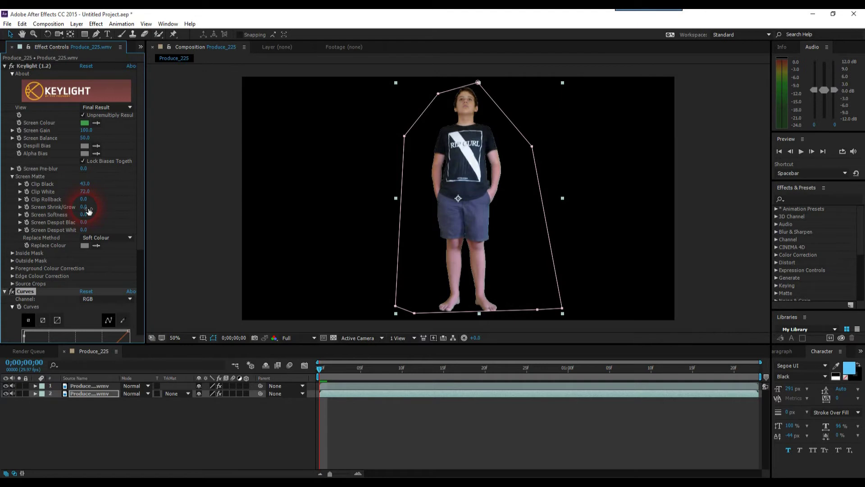
pyautogui.moveTo(90, 208); pyautogui.dragTo(110, 209)
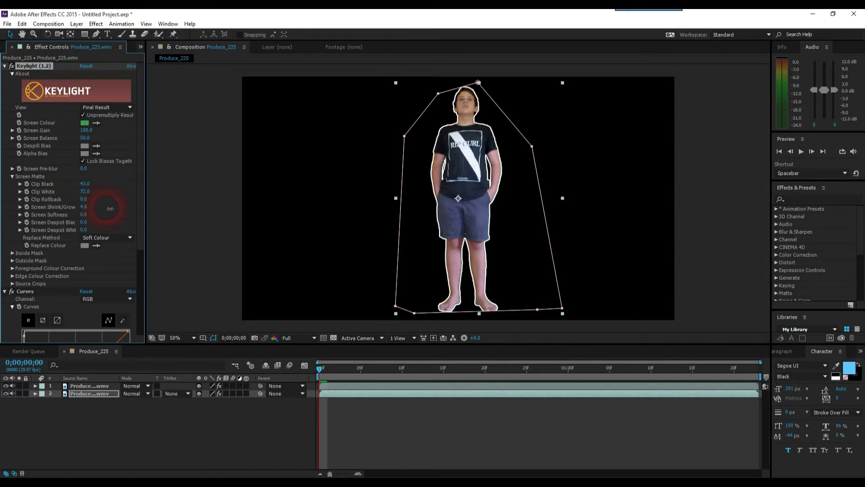
pyautogui.click(193, 170)
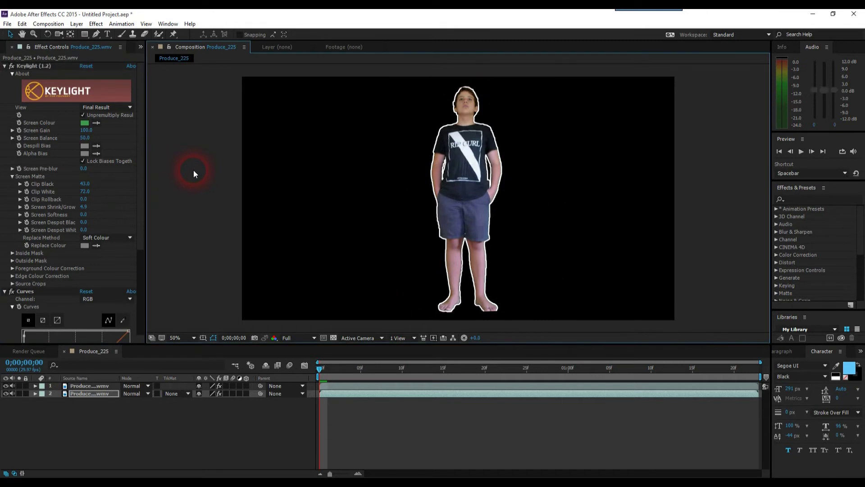
# Step: Set the lower layer's Keylight Screen Pre-blur to 1.7
pyautogui.click(448, 151)
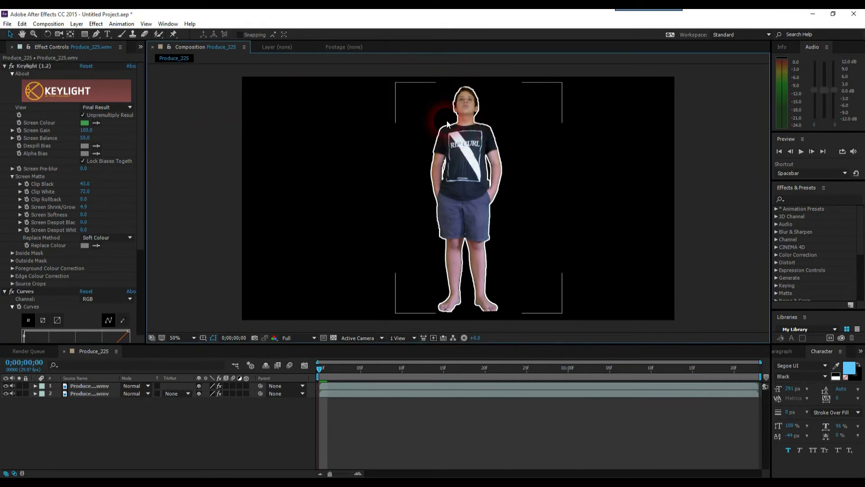
pyautogui.click(363, 117)
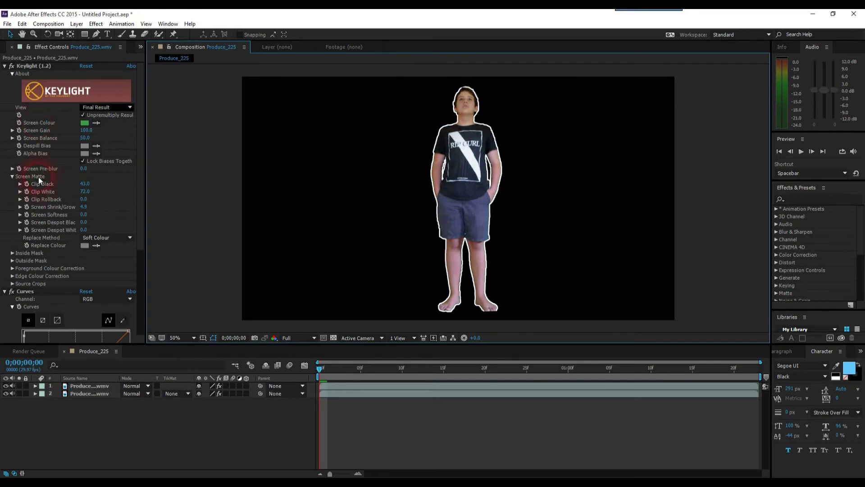
pyautogui.click(83, 170)
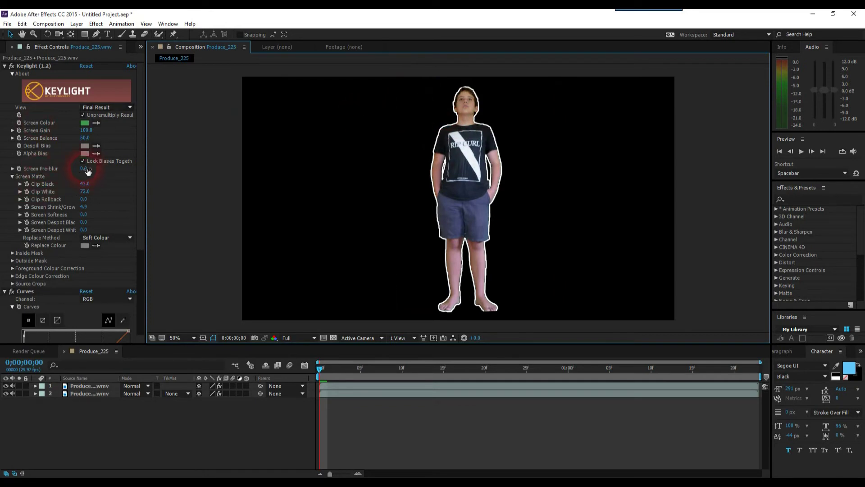
pyautogui.click(94, 172)
pyautogui.moveTo(96, 172); pyautogui.dragTo(101, 174)
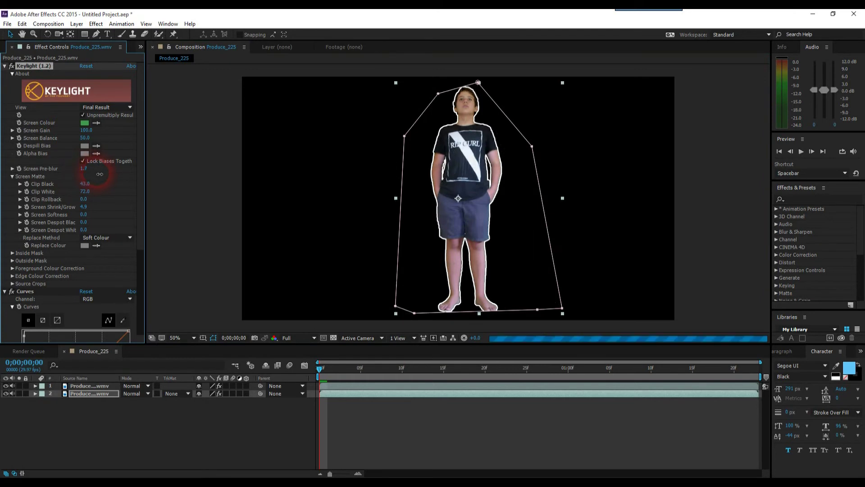
# Step: Set the top layer's Keylight Screen Pre-blur to 4.0
pyautogui.click(102, 387)
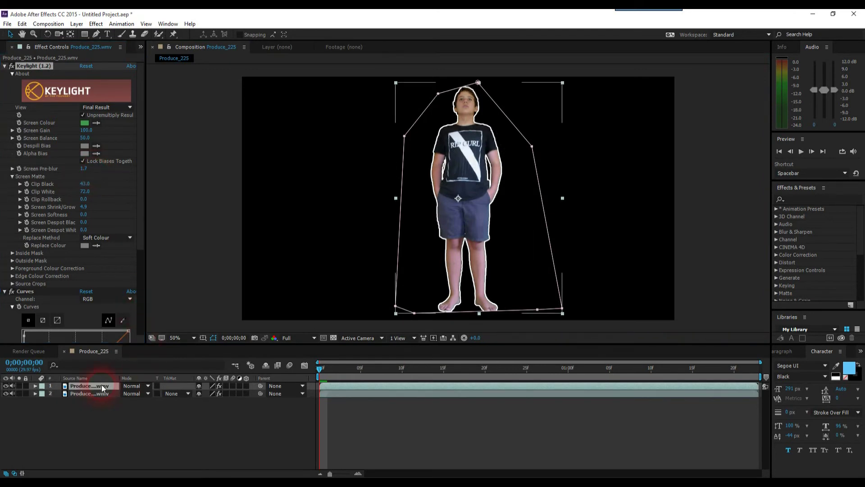
pyautogui.moveTo(98, 169); pyautogui.dragTo(106, 169)
pyautogui.click(189, 166)
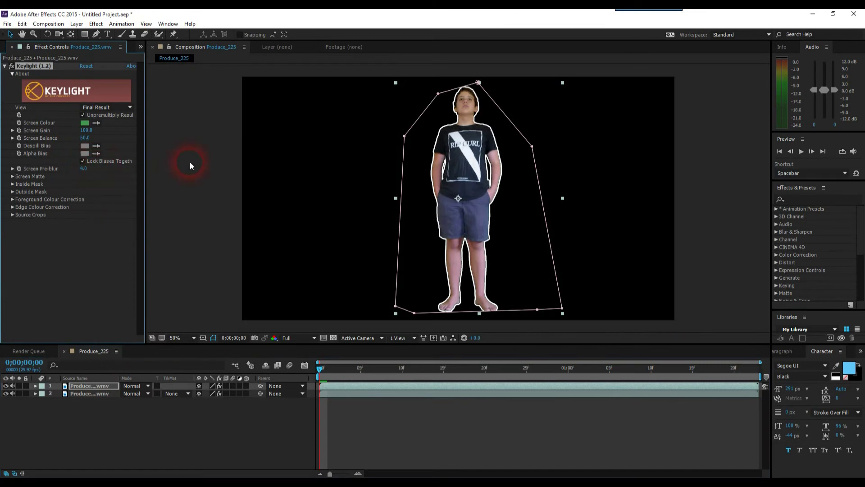
pyautogui.click(165, 112)
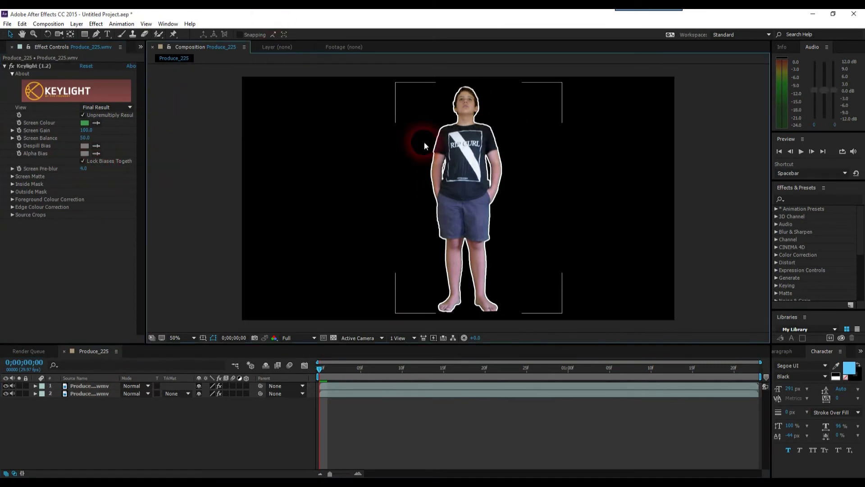